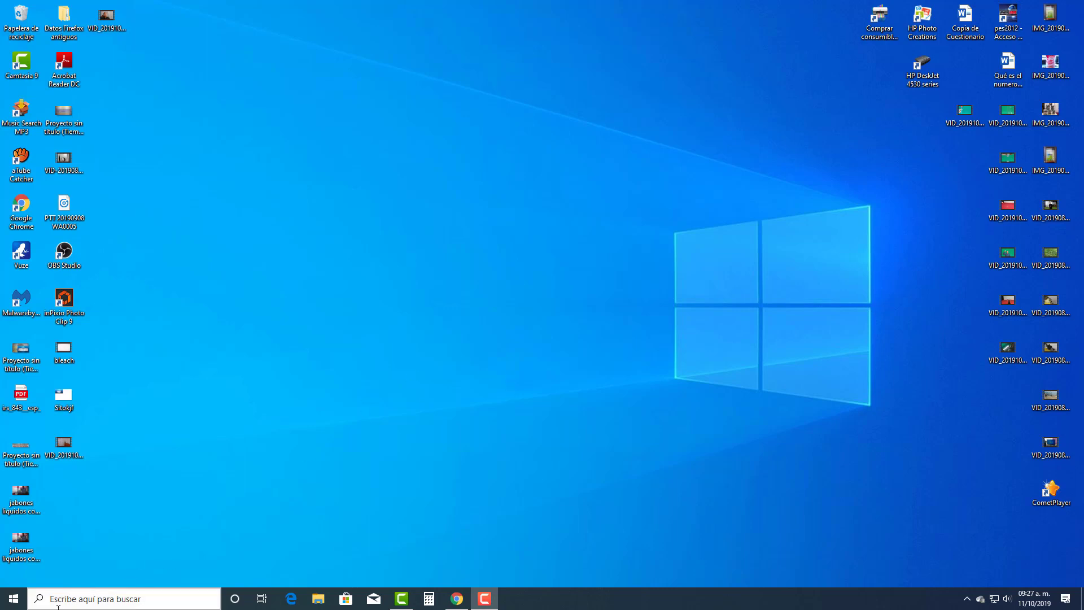
- Search Windows for "TAREA" and open Programador de tareas
{"action": "left_click", "coordinate": [160, 604]}
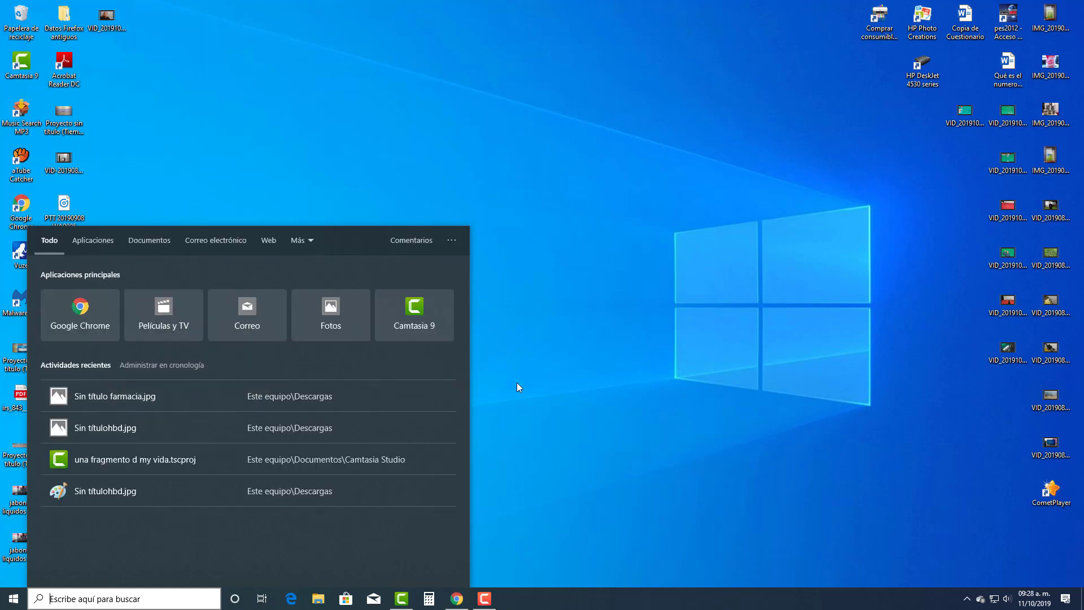
{"action": "type", "text": "TAREA"}
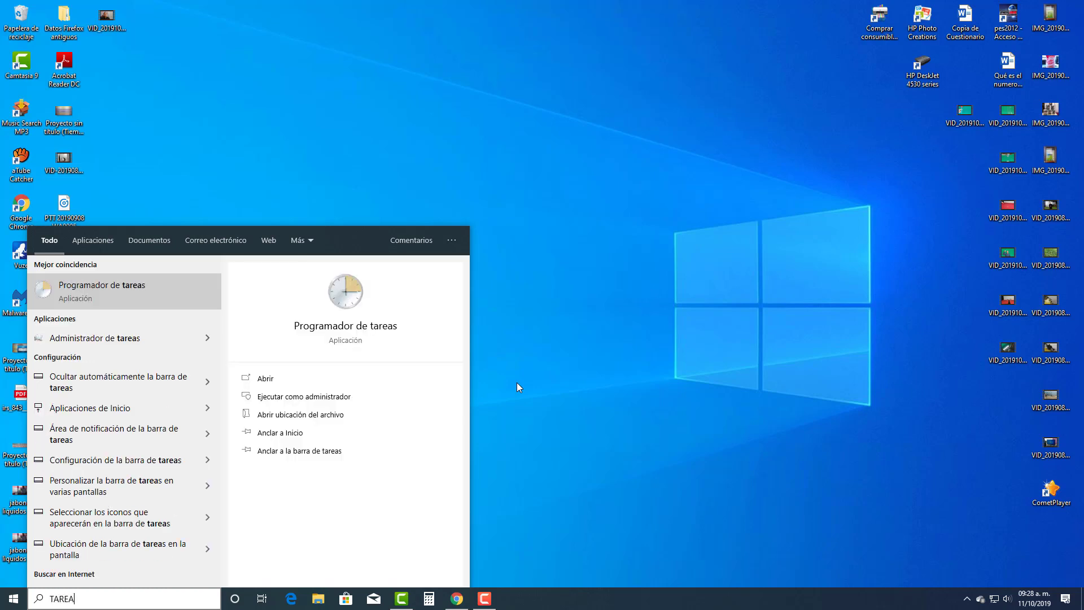
{"action": "left_click", "coordinate": [122, 290]}
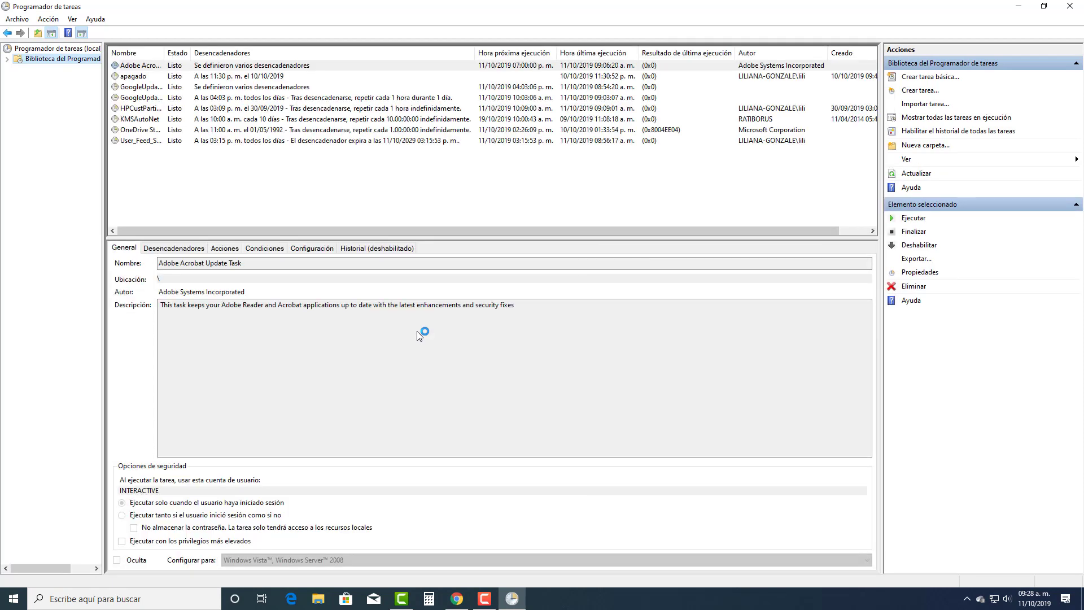
- Delete the existing "apagado" task from the task library and confirm its removal
{"action": "key", "text": "Down"}
{"action": "key", "text": "shift+F10"}
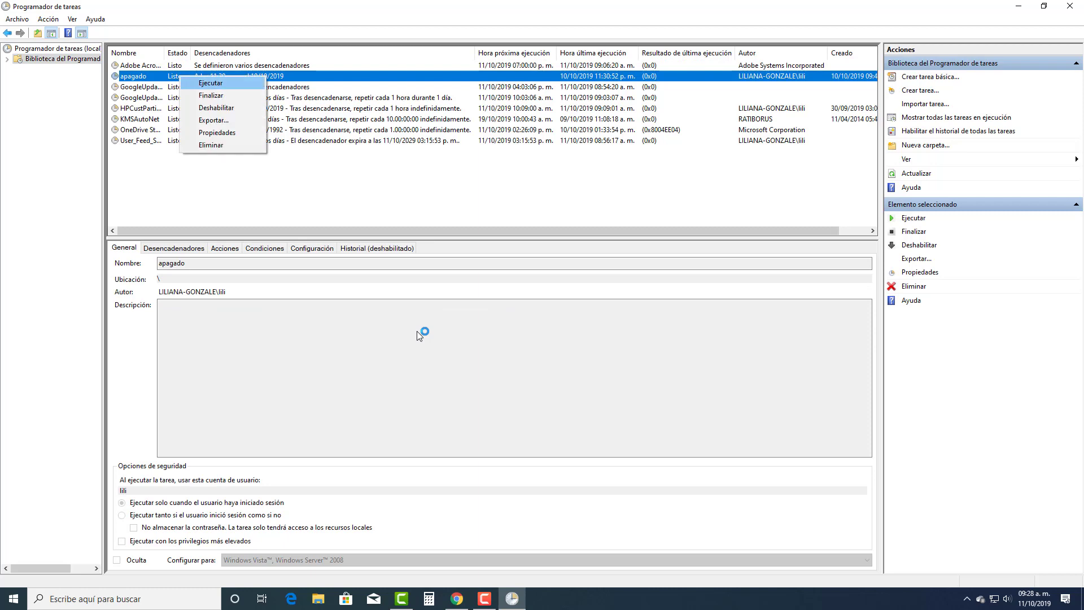
{"action": "key", "text": "Down"}
{"action": "key", "text": "Down"}
{"action": "key", "text": "Down"}
{"action": "key", "text": "Down"}
{"action": "key", "text": "Down"}
{"action": "key", "text": "Return"}
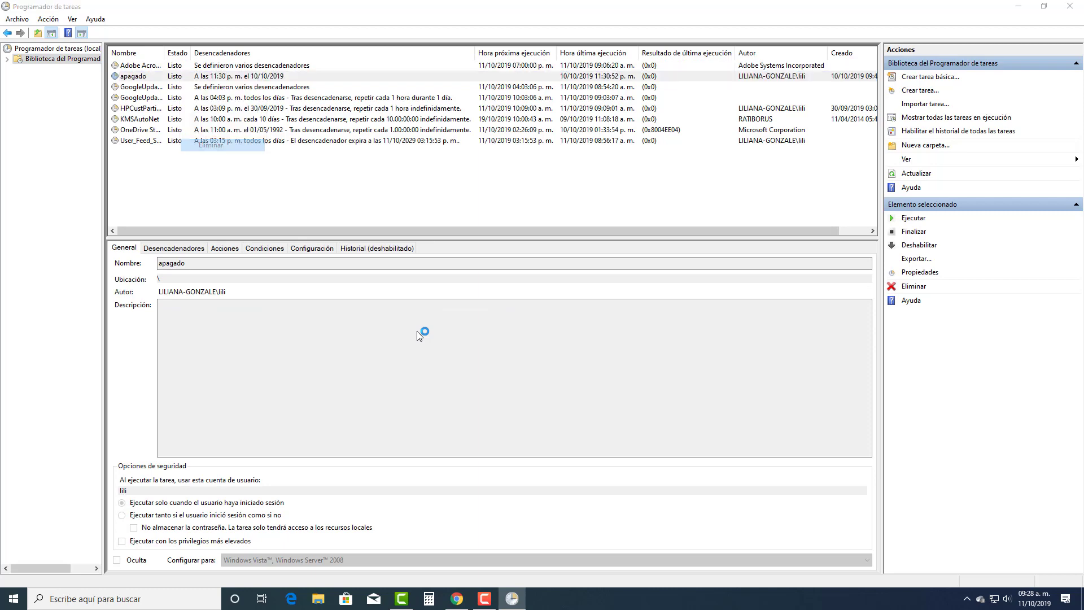
{"action": "key", "text": "Left"}
{"action": "key", "text": "Return"}
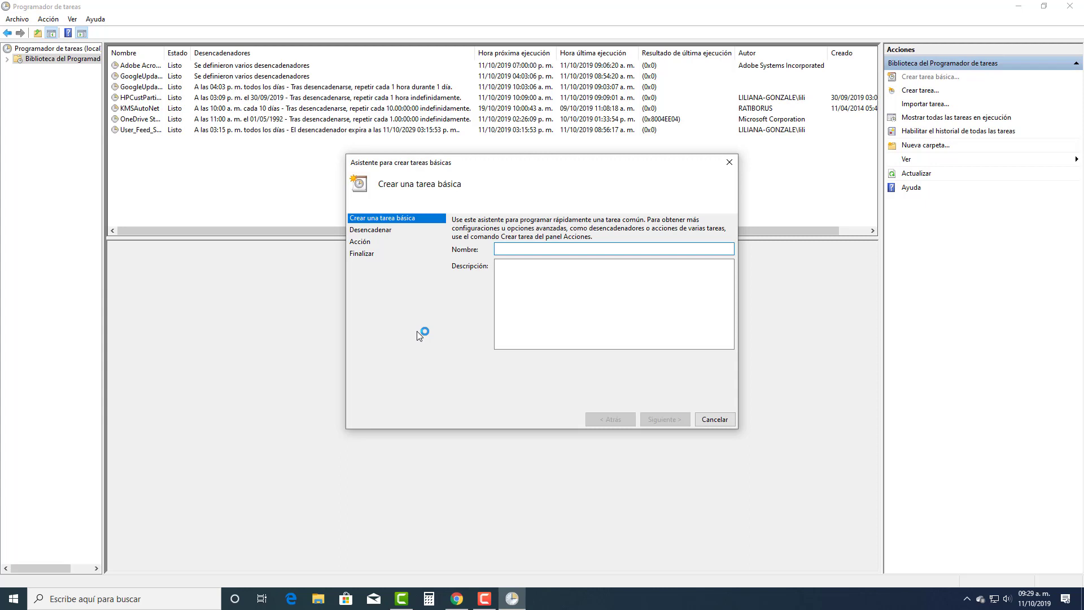
- Name the new basic task "apagado" in lowercase, leave its description empty and continue to the trigger settings
{"action": "type", "text": "APAGADO"}
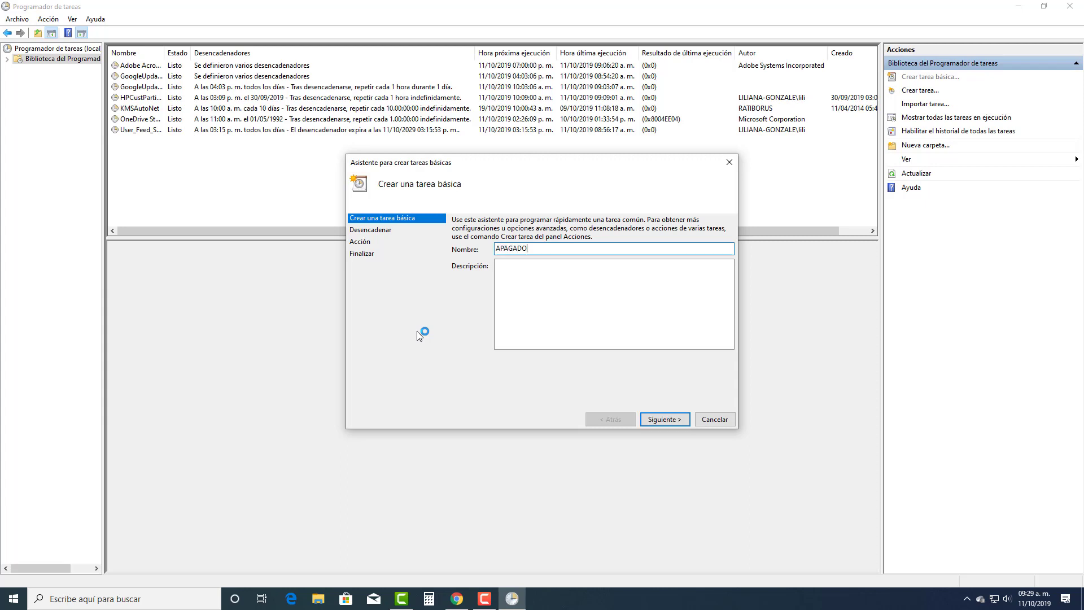
{"action": "key", "text": "BackSpace"}
{"action": "key", "text": "BackSpace"}
{"action": "key", "text": "BackSpace"}
{"action": "key", "text": "BackSpace"}
{"action": "key", "text": "BackSpace"}
{"action": "key", "text": "BackSpace"}
{"action": "key", "text": "BackSpace"}
{"action": "type", "text": "o"}
{"action": "key", "text": "Tab"}
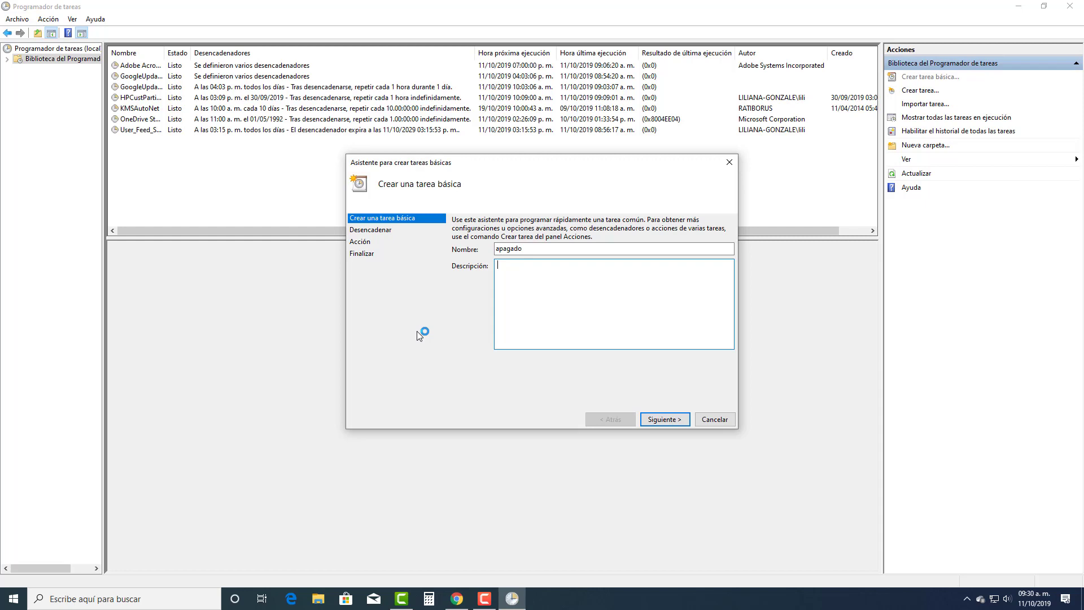
{"action": "key", "text": "Return"}
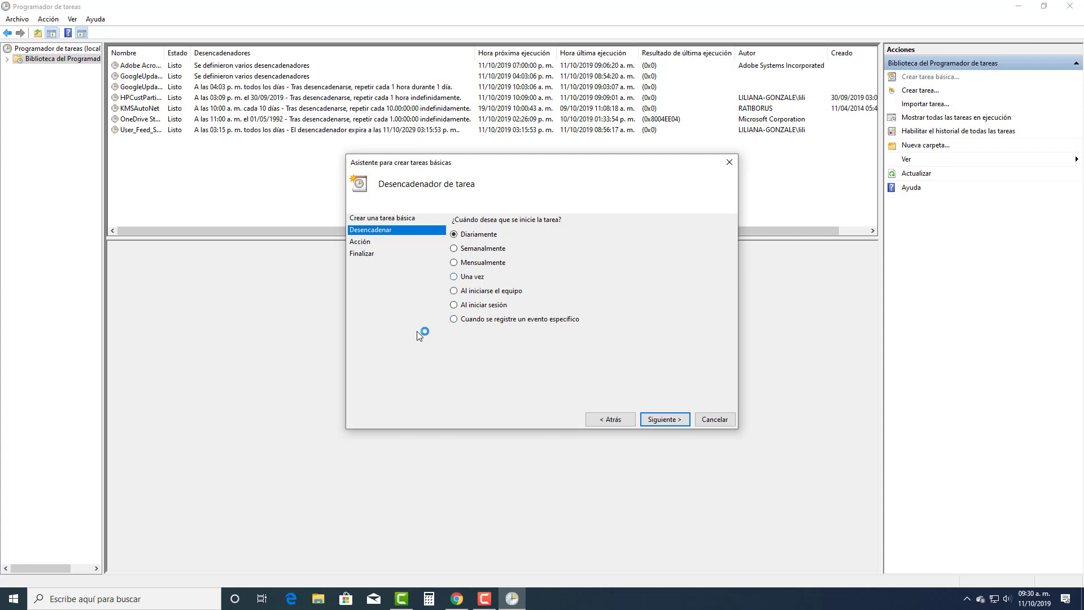
- Choose "Una vez" as the trigger so the task runs only once
{"action": "key", "text": "Down"}
{"action": "key", "text": "Down"}
{"action": "key", "text": "Down"}
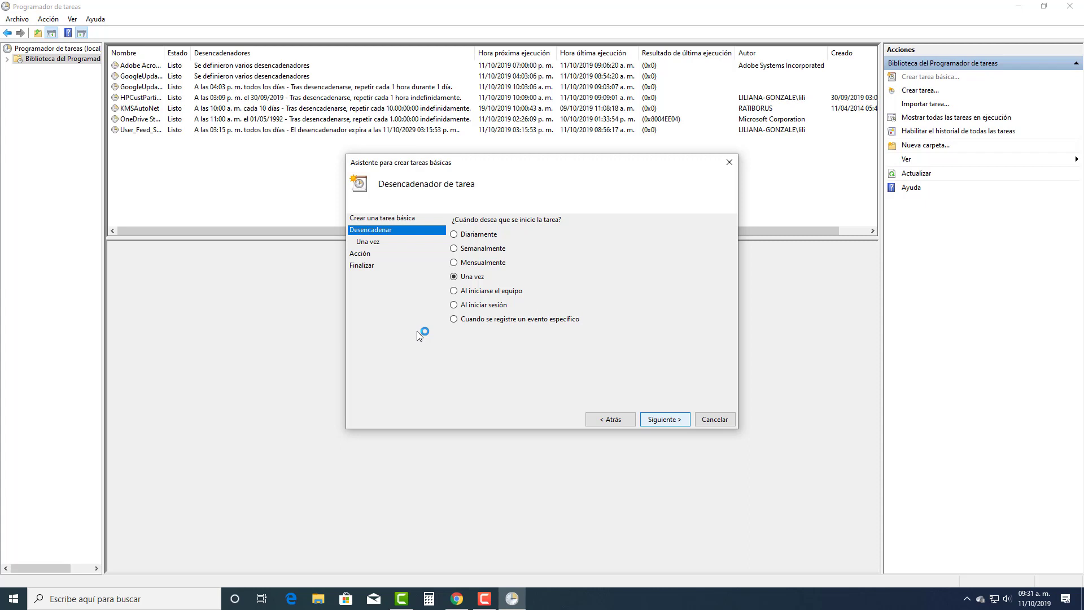
{"action": "key", "text": "Return"}
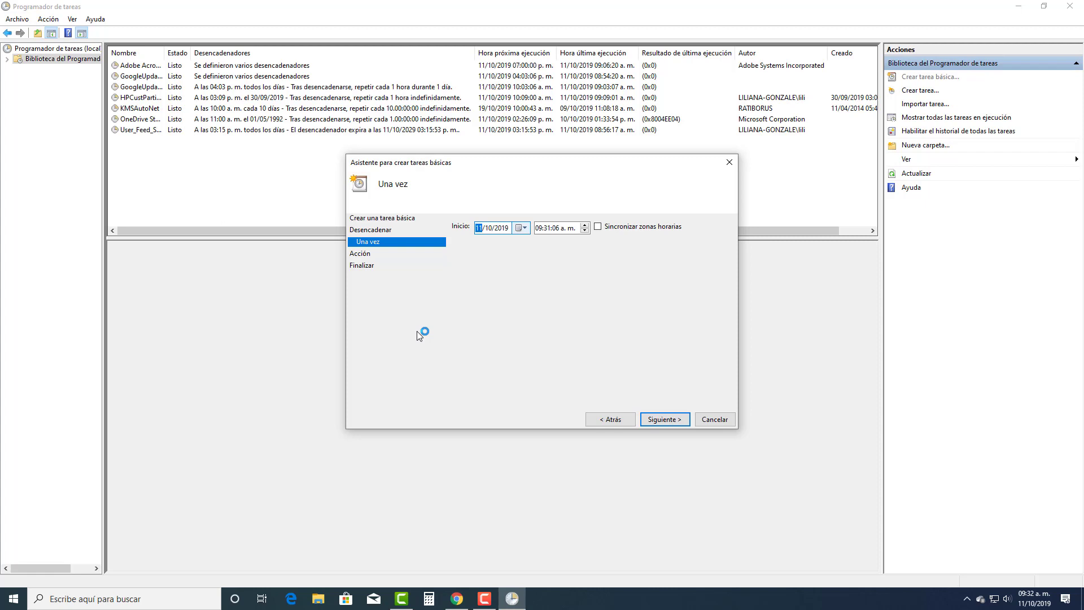
- Keep 11/10/2019 as the start date and set the start time to 09:31:06 p. m
{"action": "key", "text": "alt+Down"}
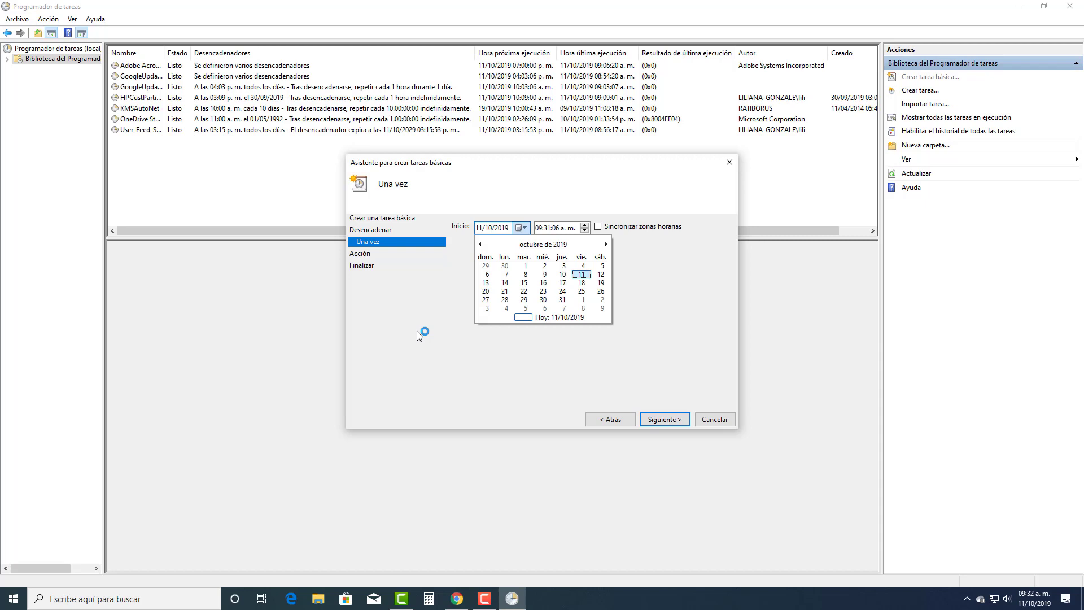
{"action": "key", "text": "Escape"}
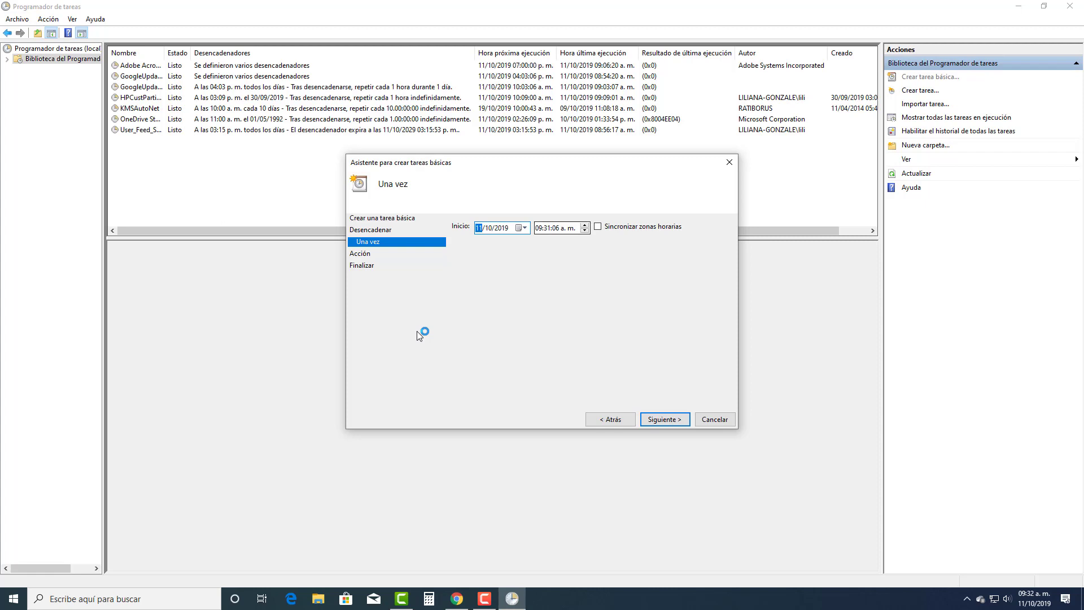
{"action": "key", "text": "Tab"}
{"action": "key", "text": "Up"}
{"action": "key", "text": "Left"}
{"action": "key", "text": "Left"}
{"action": "key", "text": "Left"}
{"action": "key", "text": "Left"}
{"action": "key", "text": "Right"}
{"action": "key", "text": "Right"}
{"action": "key", "text": "Return"}
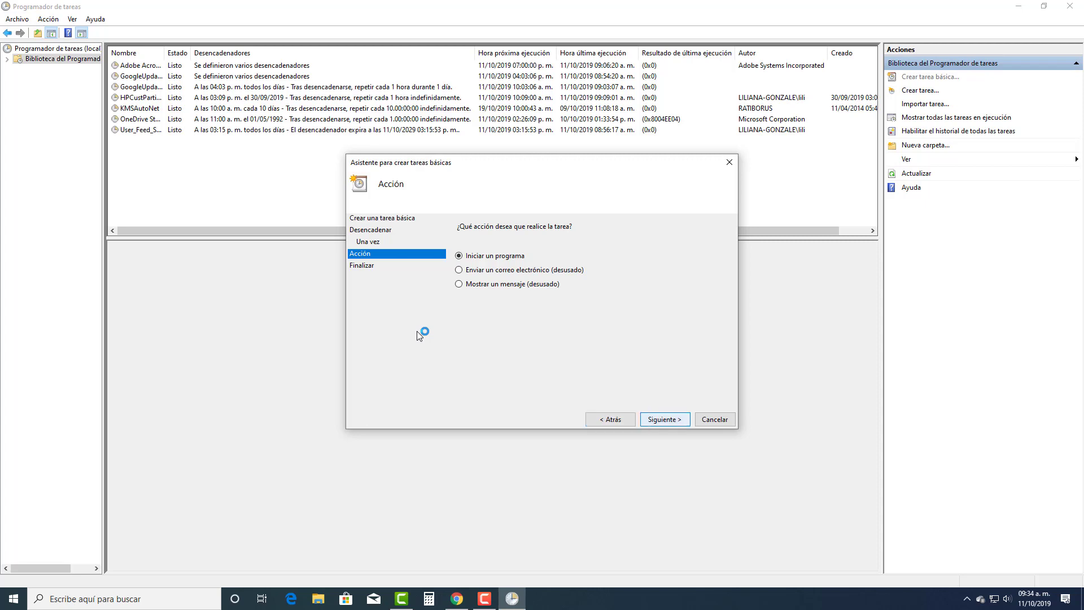
- Accept "Iniciar un programa" as the action and pick the shutdown application from C:\Windows\System32 as the program
{"action": "key", "text": "Return"}
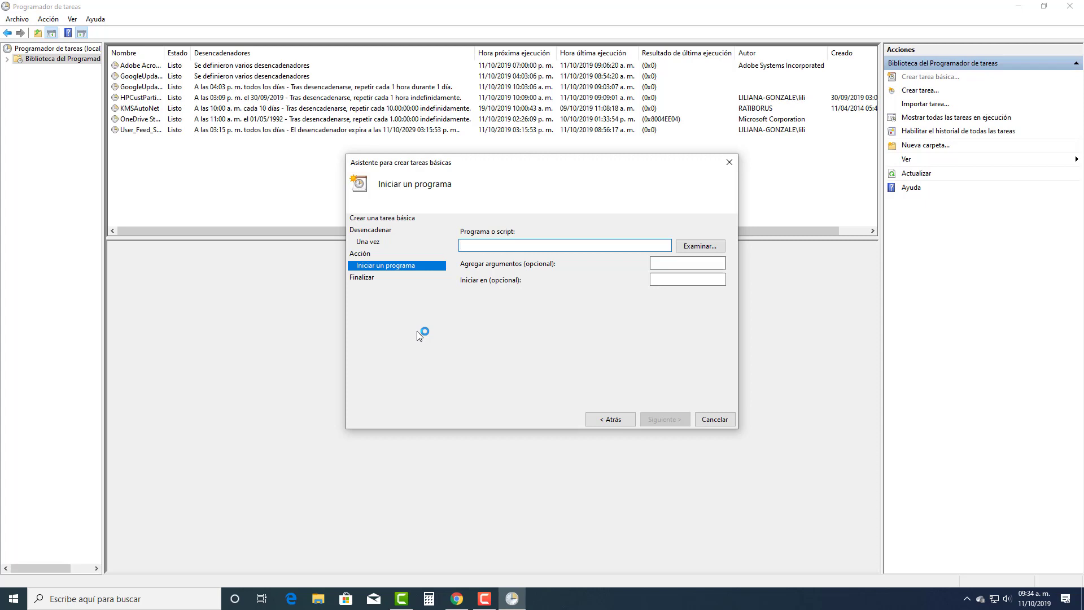
{"action": "key", "text": "Tab"}
{"action": "key", "text": "Return"}
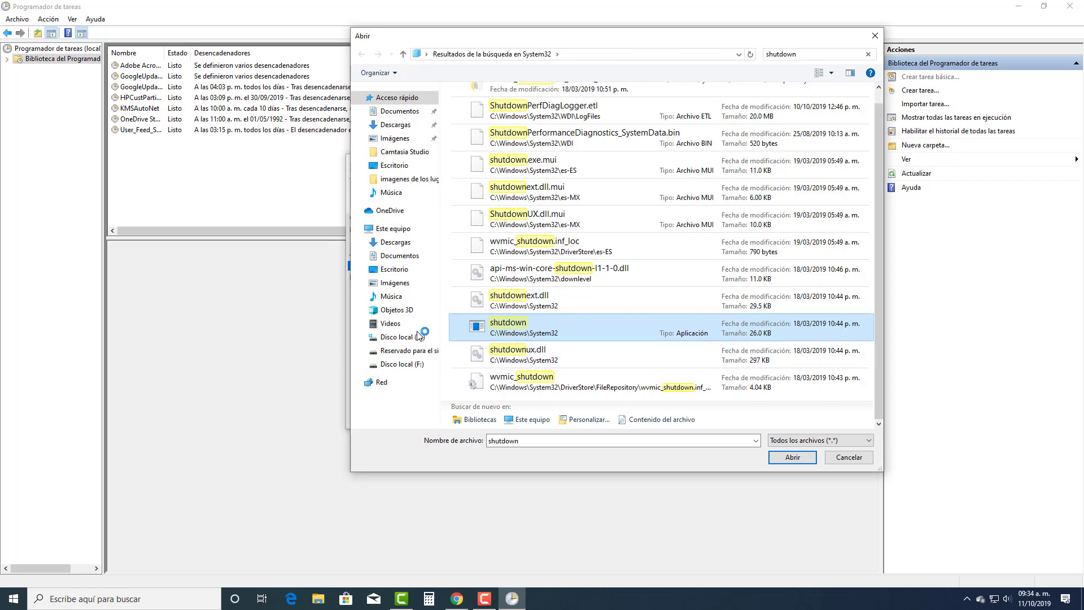
{"action": "key", "text": "ctrl+e"}
{"action": "key", "text": "BackSpace"}
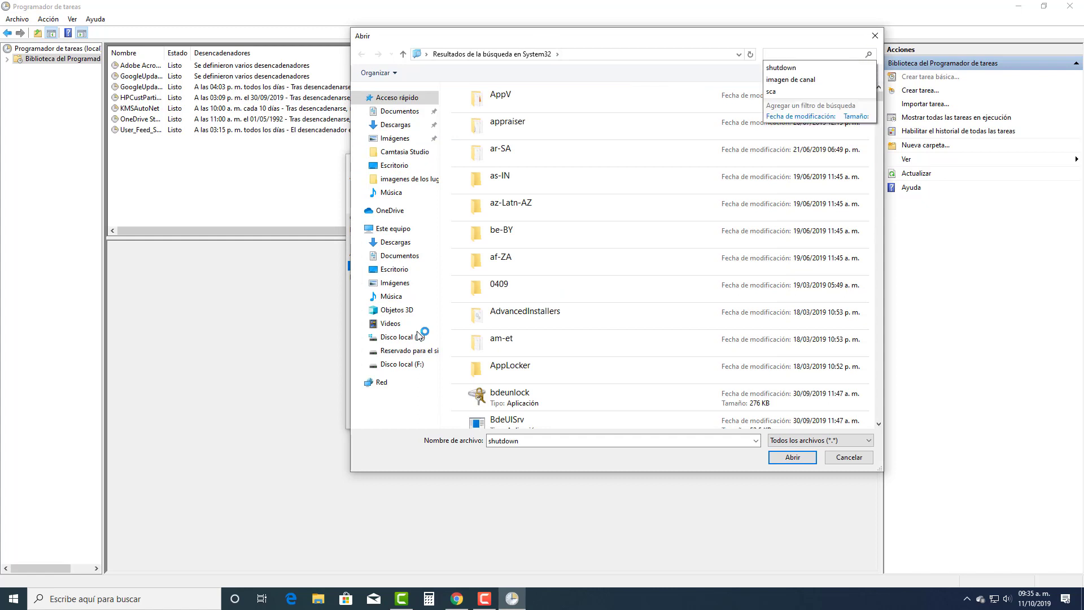
{"action": "key", "text": "Down"}
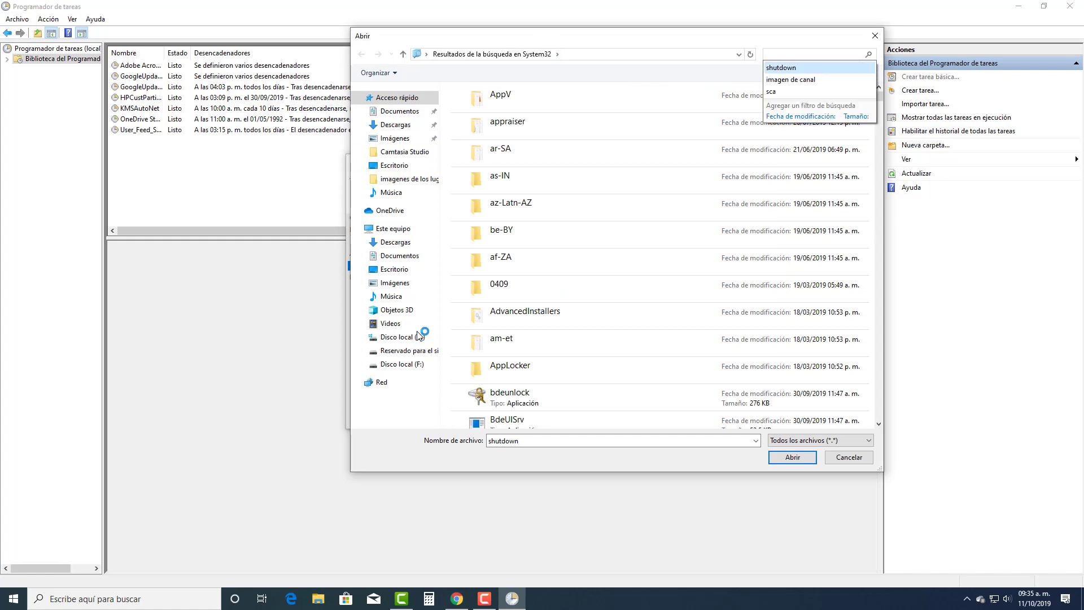
{"action": "key", "text": "Return"}
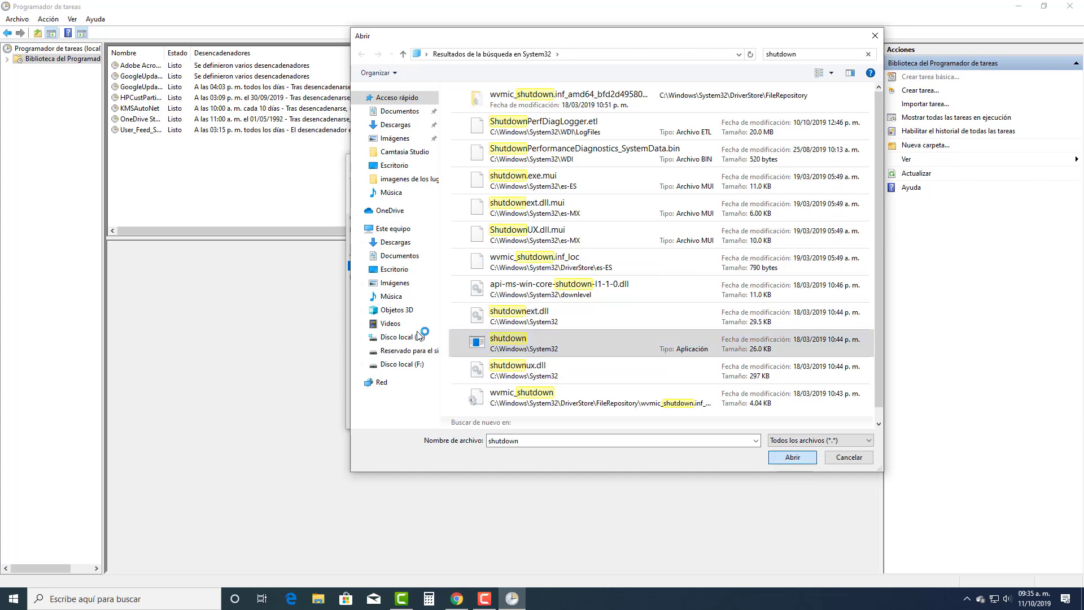
{"action": "key", "text": "Return"}
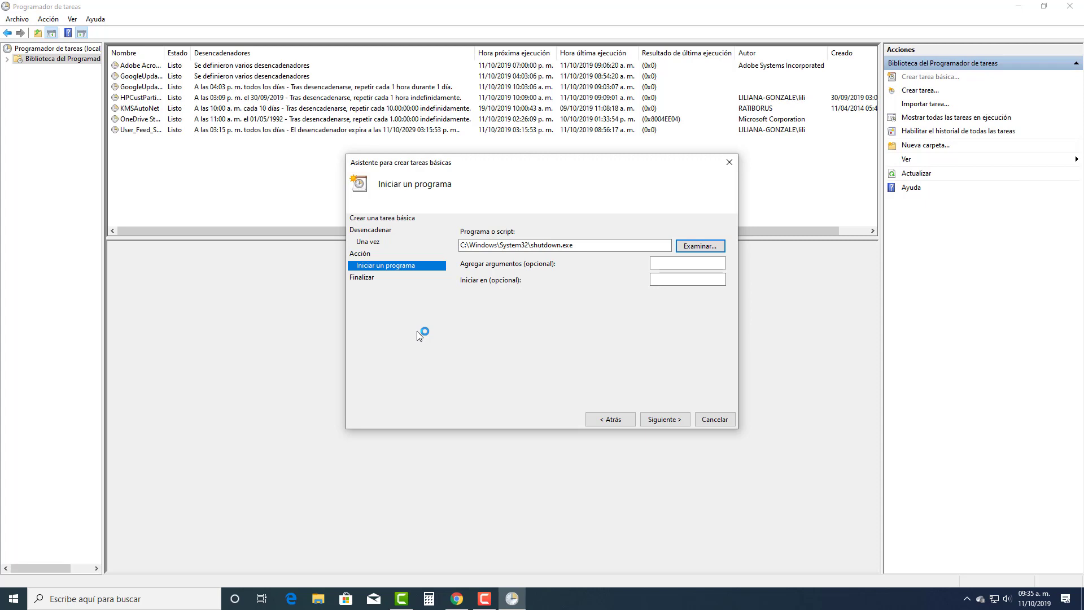
- Add the argument /s to the program and finish creating the task, closing the scheduler
{"action": "key", "text": "Tab"}
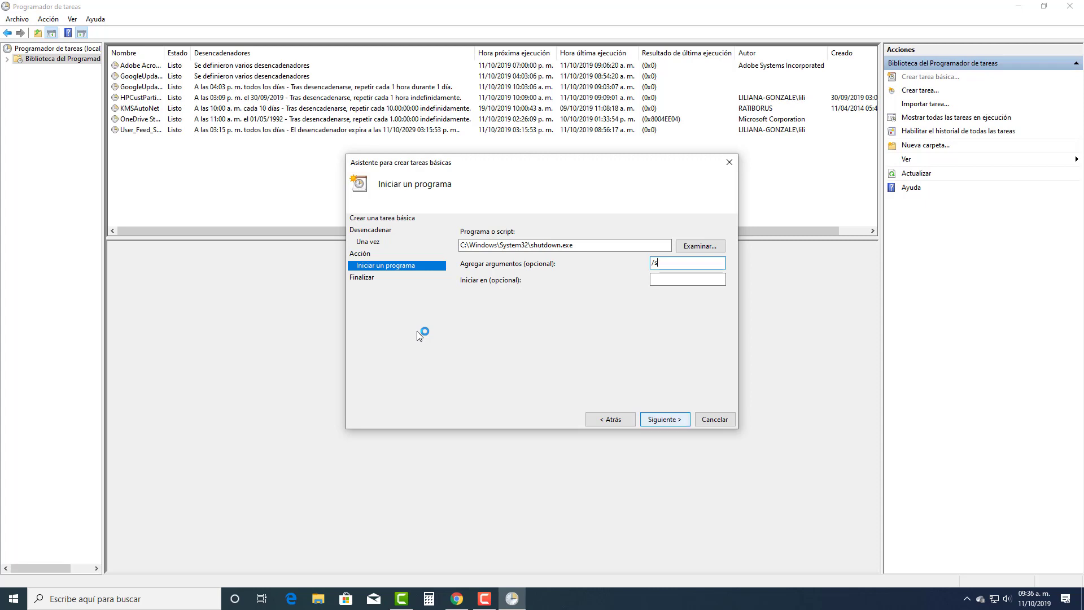
{"action": "key", "text": "Return"}
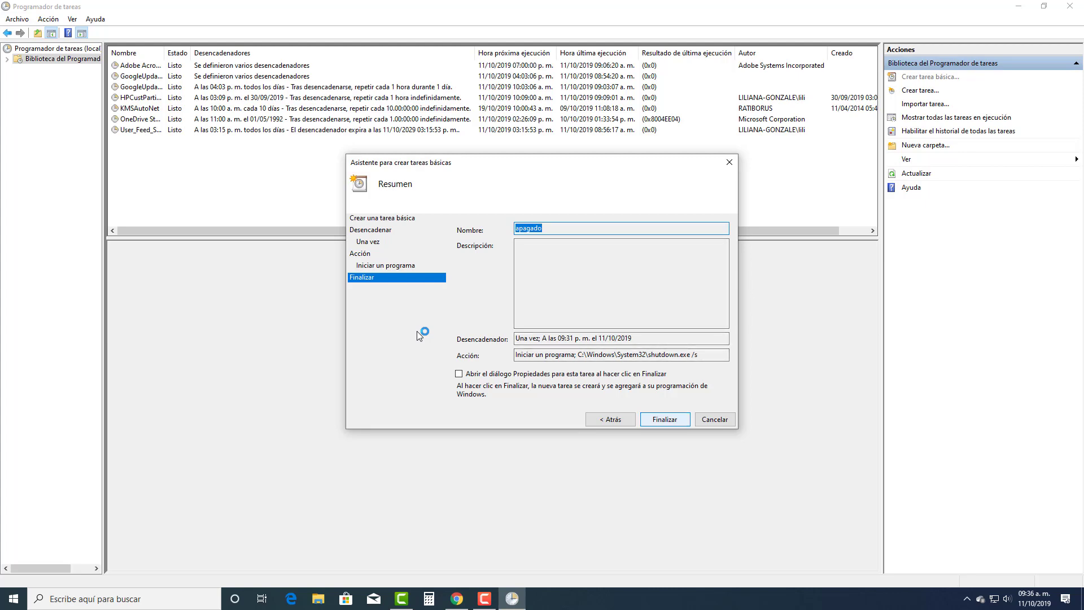
{"action": "key", "text": "Return"}
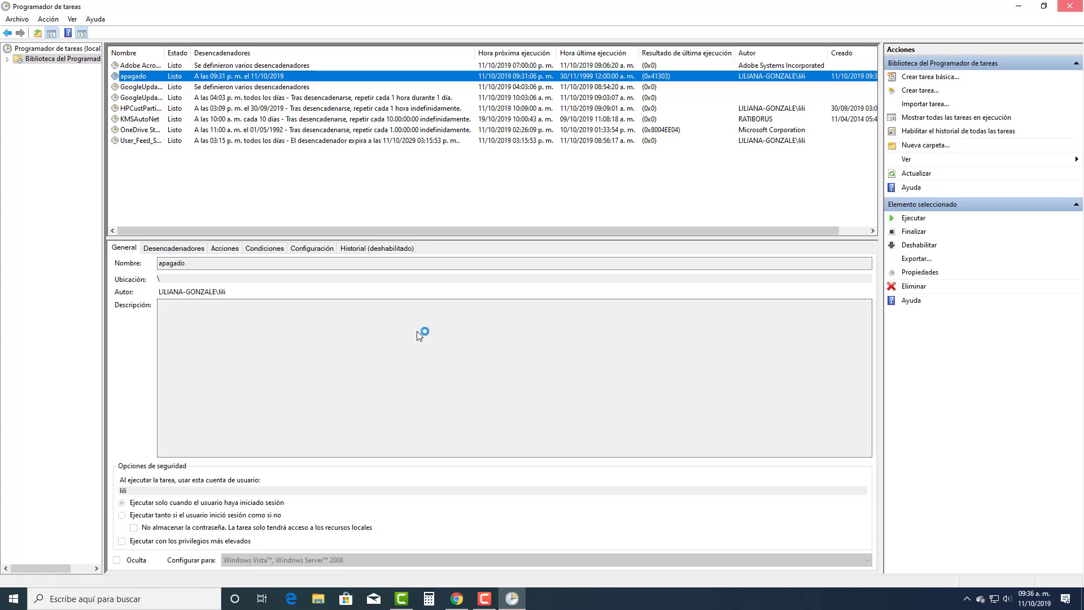
{"action": "left_click", "coordinate": [1069, 7]}
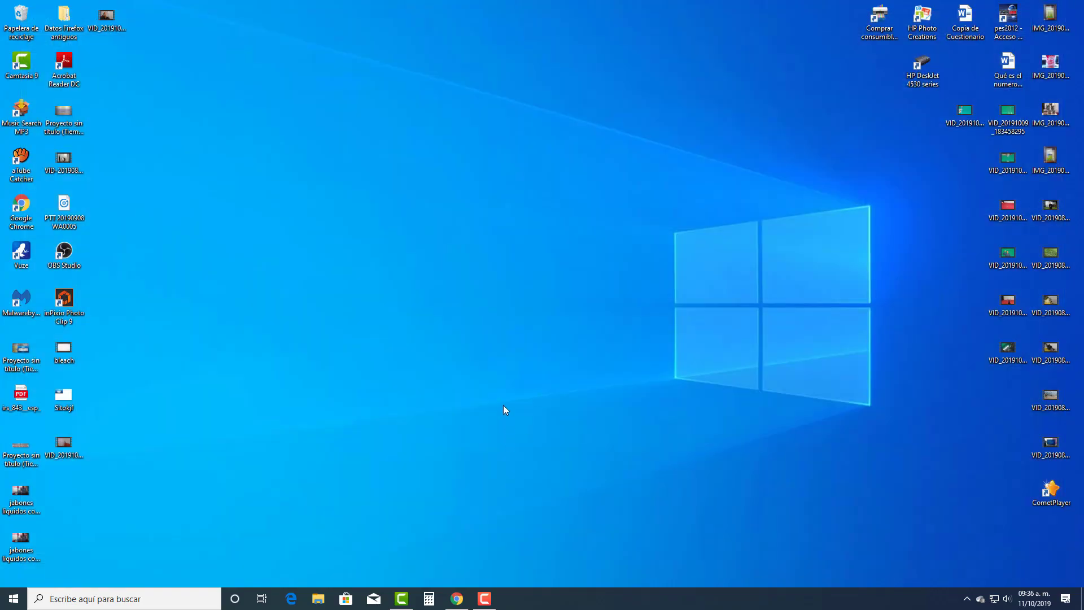